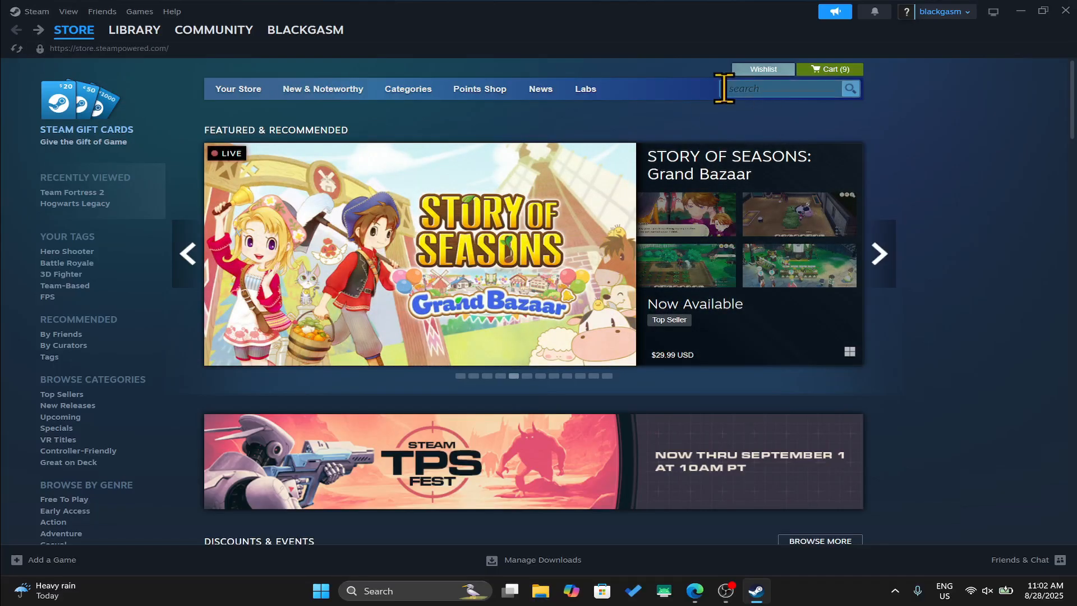
Step: Search the store for 'dragon ball' and open DRAGON BALL FighterZ's page
{"action": "left_click", "coordinate": [755, 90]}
{"action": "type", "text": "dragon ball"}
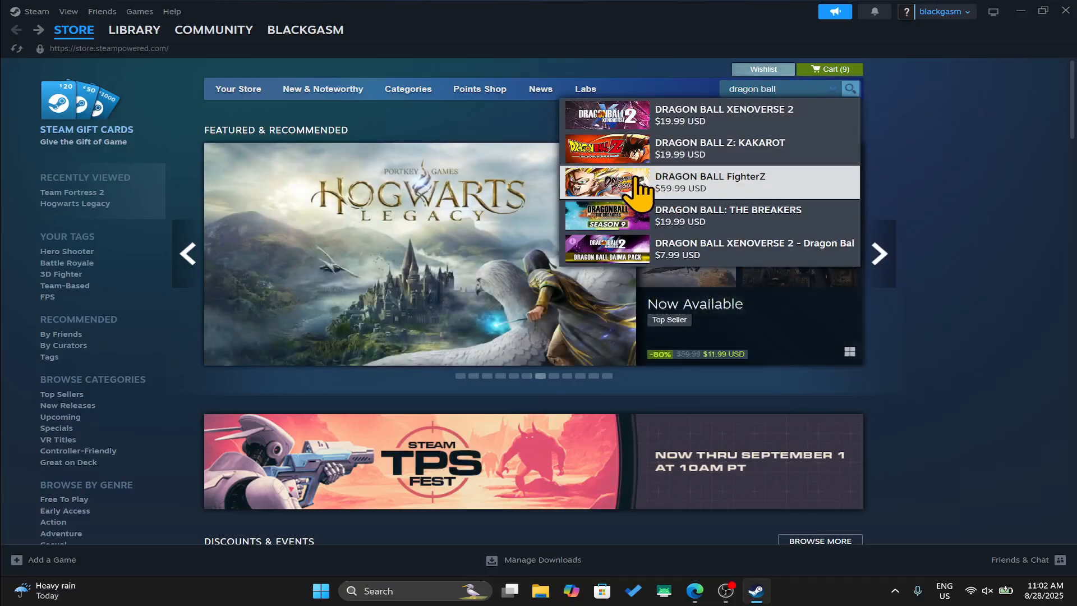
{"action": "left_click", "coordinate": [640, 187]}
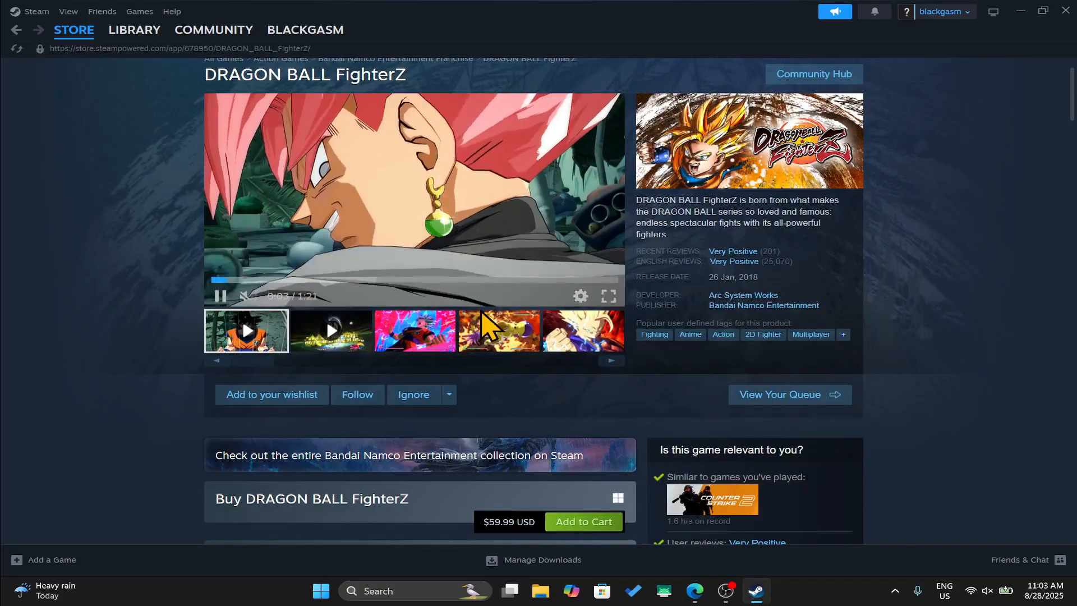
{"action": "mouse_move", "coordinate": [734, 261]}
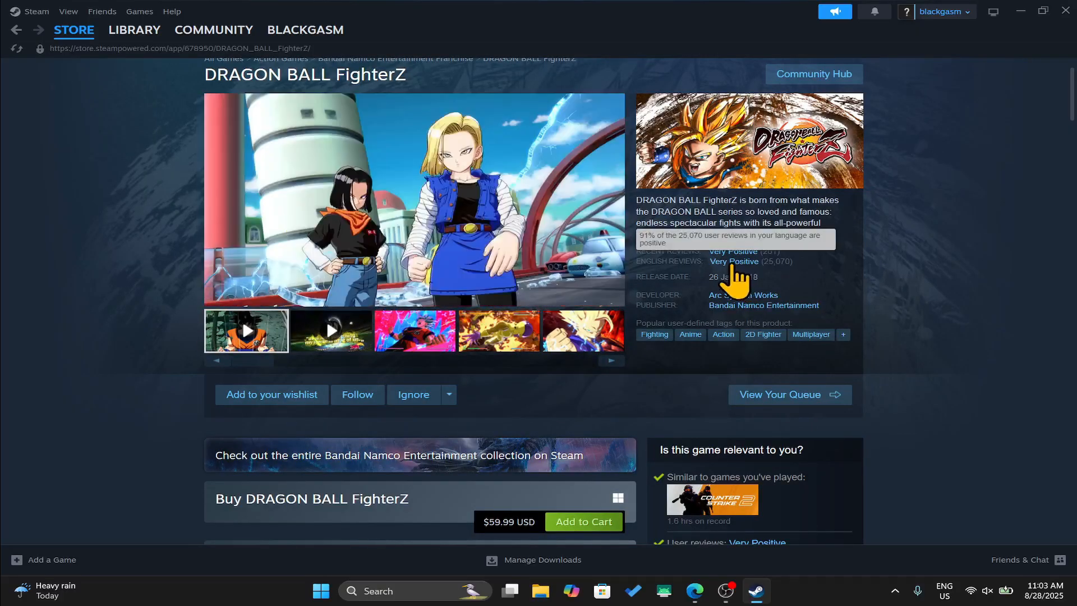
{"action": "scroll", "coordinate": [737, 278], "scroll_direction": "down", "scroll_amount": 3}
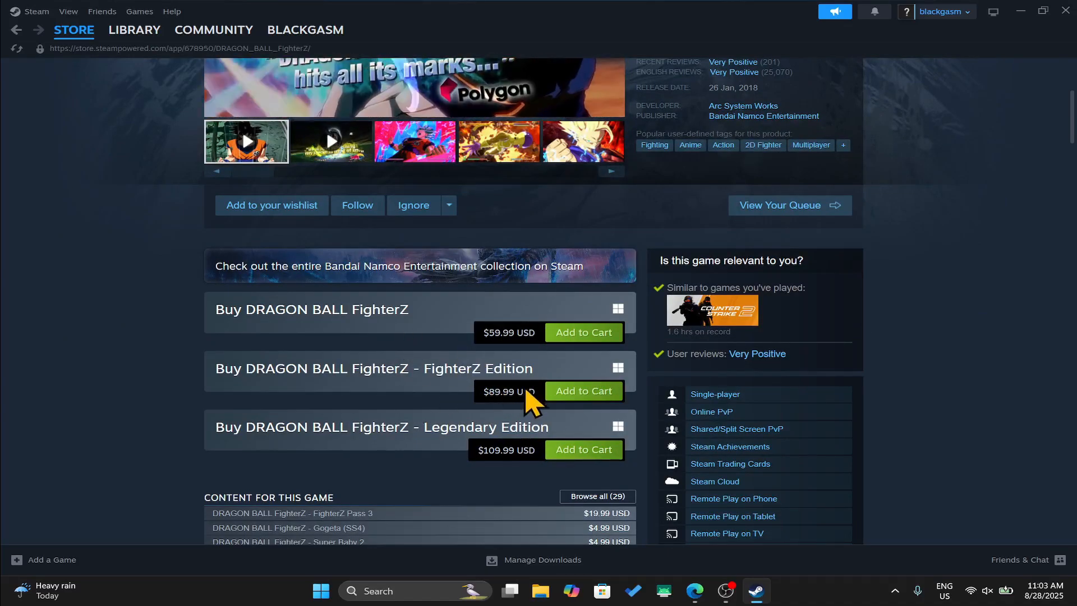
Step: Add the $59.99 standard edition of DRAGON BALL FighterZ to the cart
{"action": "left_click", "coordinate": [582, 334]}
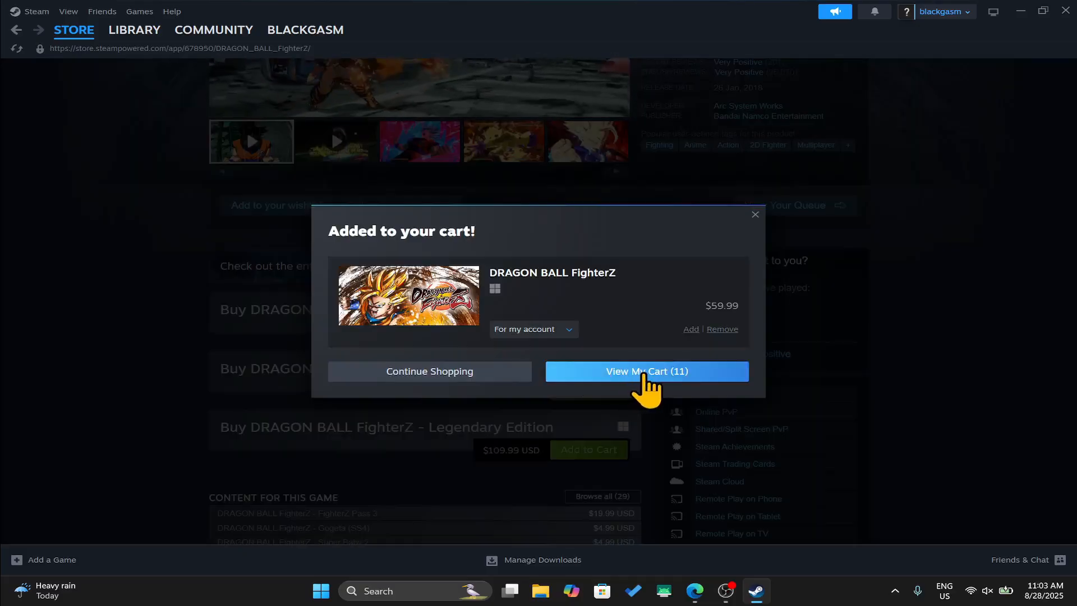
Step: View the cart, continue to payment, and confirm PayPal as the payment method
{"action": "left_click", "coordinate": [646, 372]}
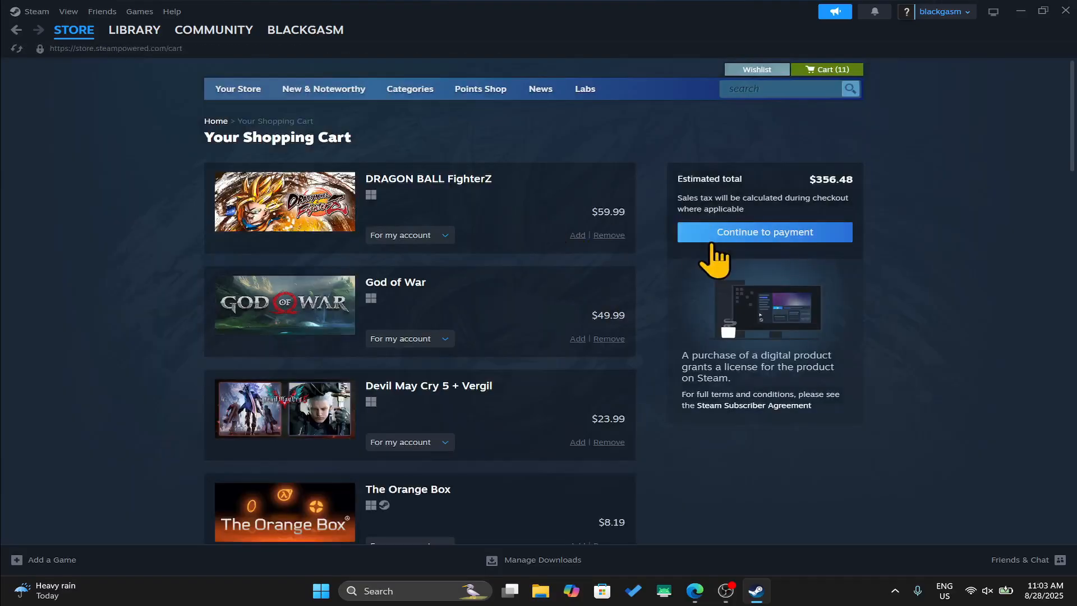
{"action": "left_click", "coordinate": [732, 233]}
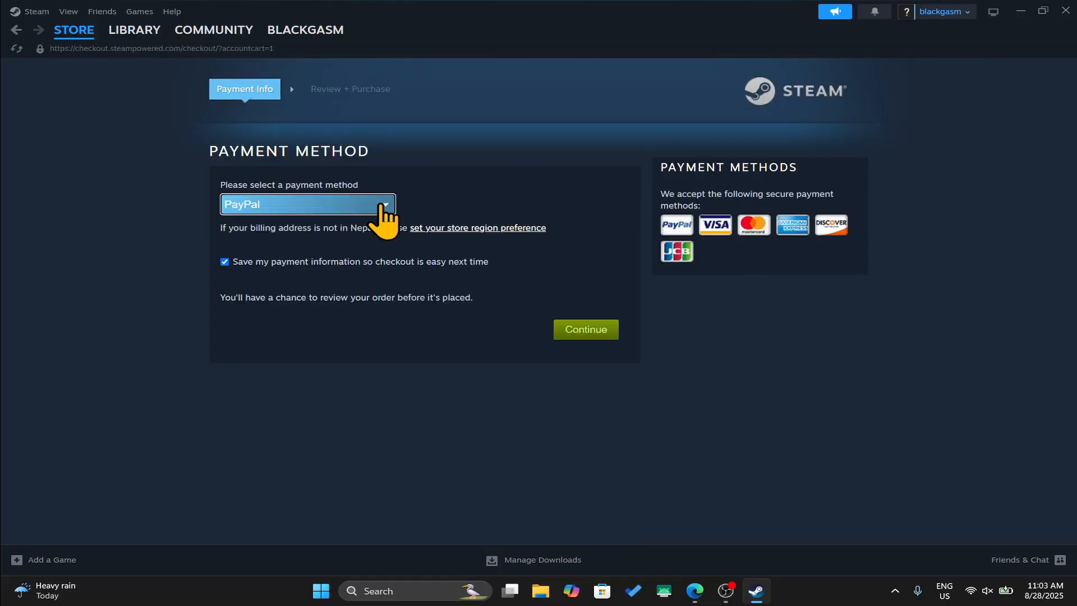
{"action": "left_click", "coordinate": [585, 329]}
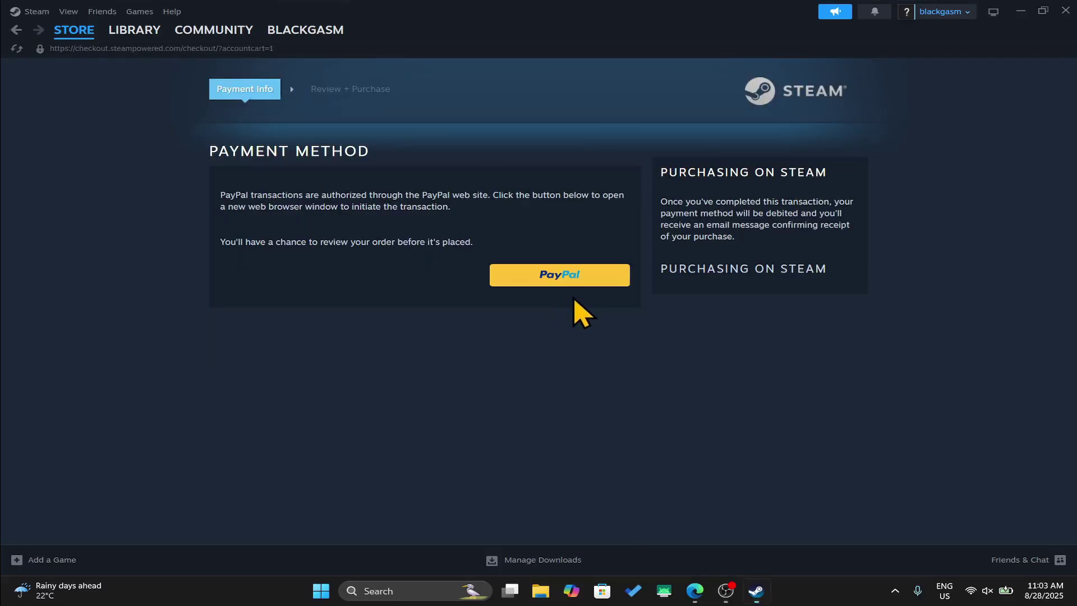
Step: Start PayPal sign-in so the email login prompt overlays the checkout
{"action": "left_click", "coordinate": [528, 282]}
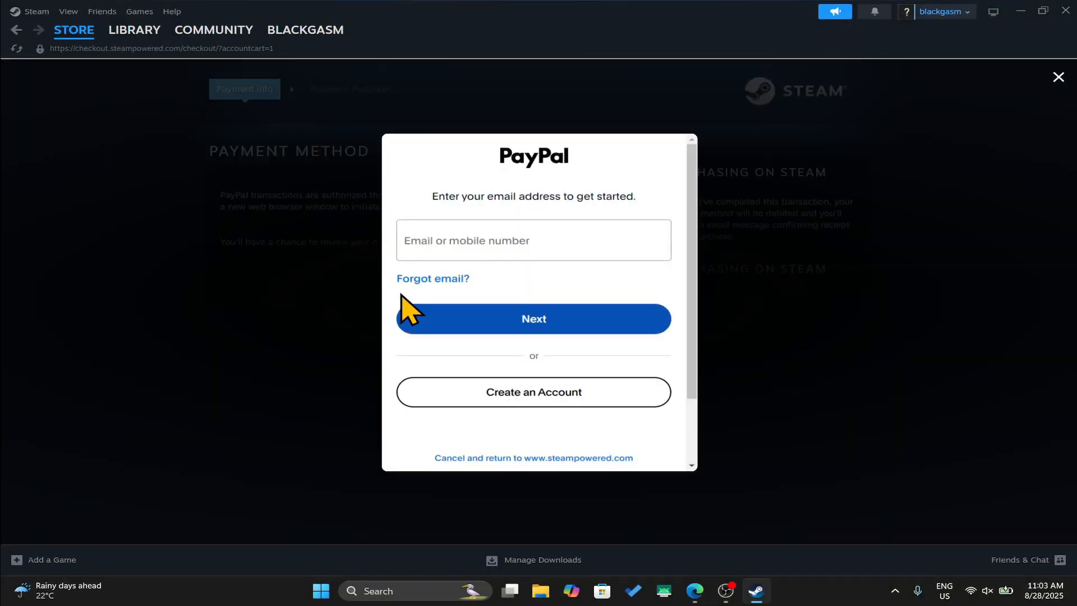